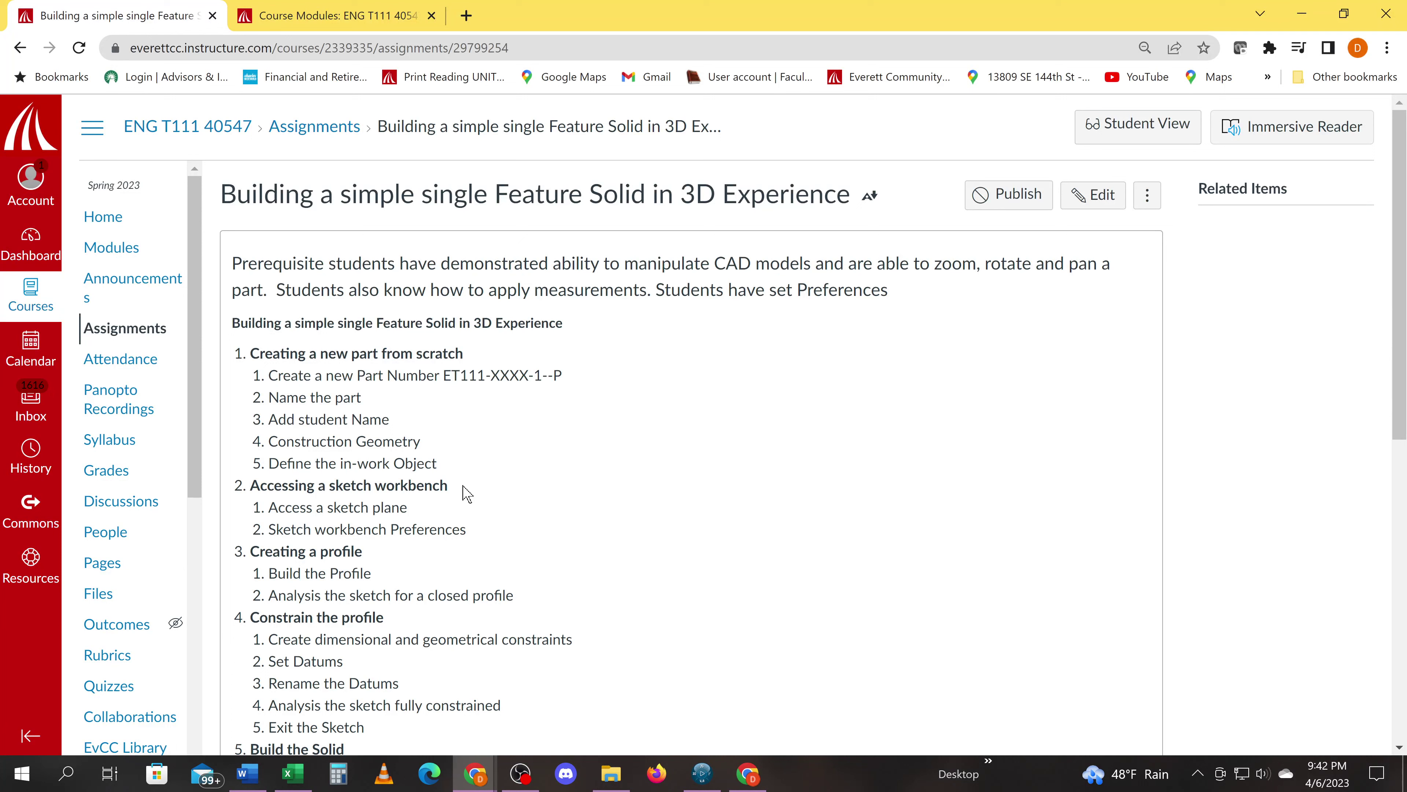
Step: Switch to 3DEXPERIENCE and start a new sketch on the yz plane of part ET111-XXXX-1--P
key(alt+Tab)
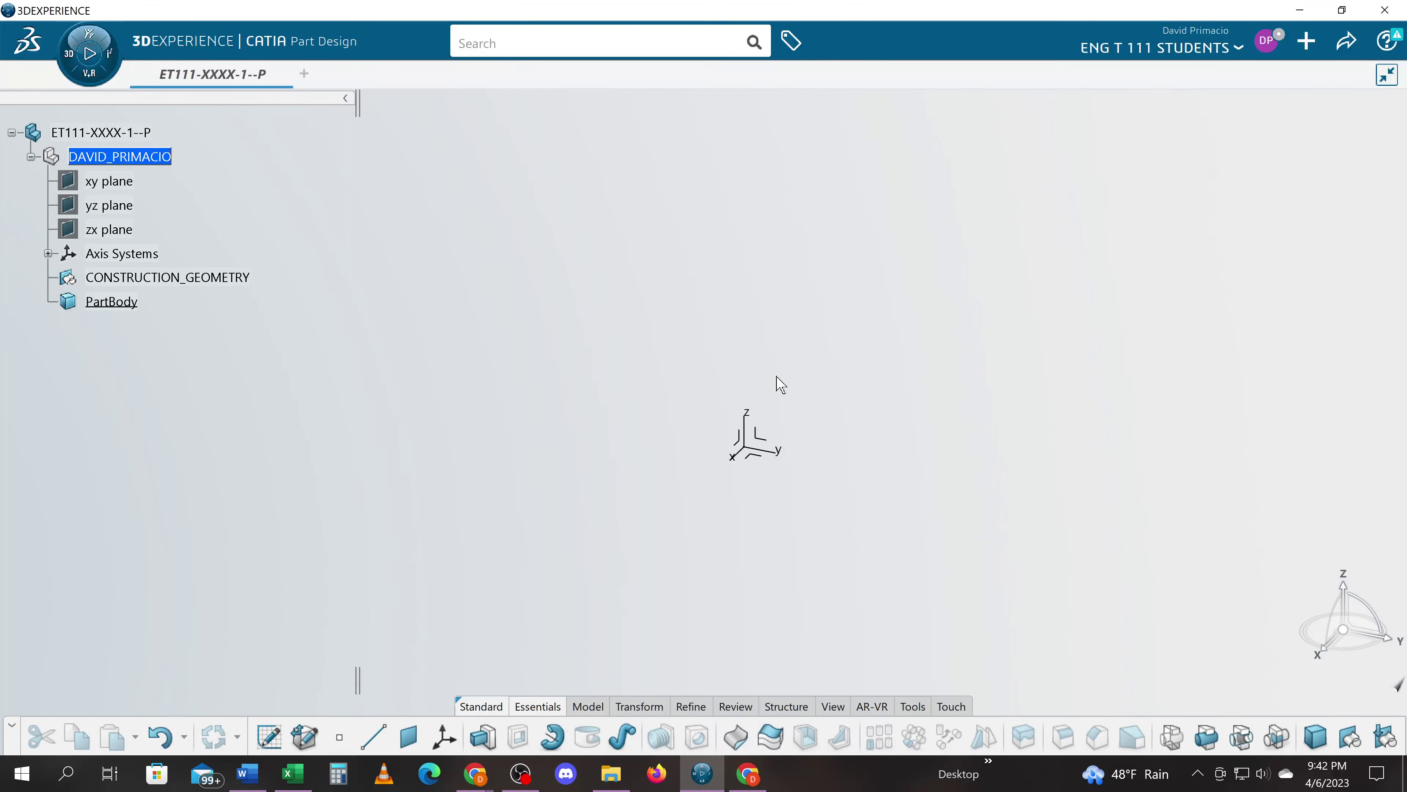
click(762, 440)
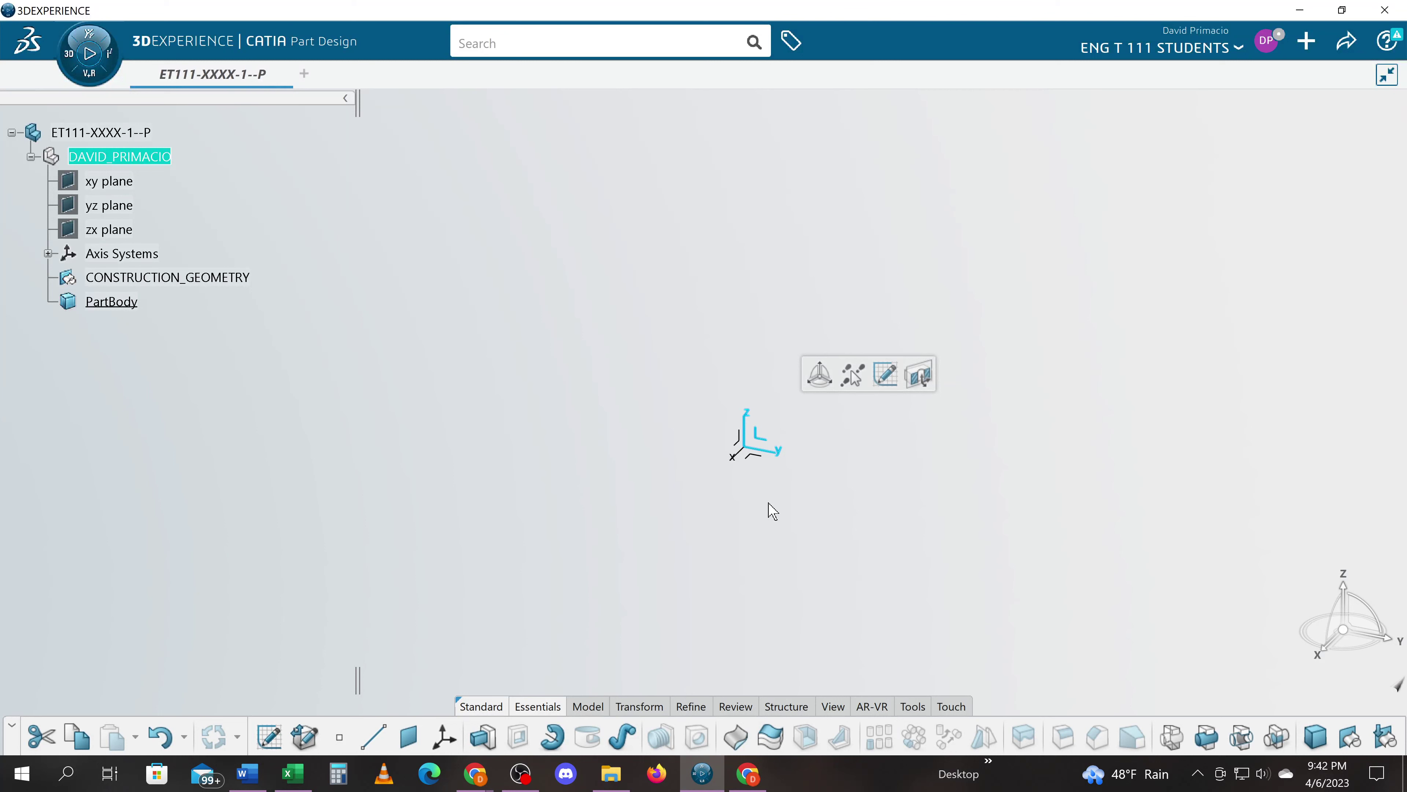
click(882, 382)
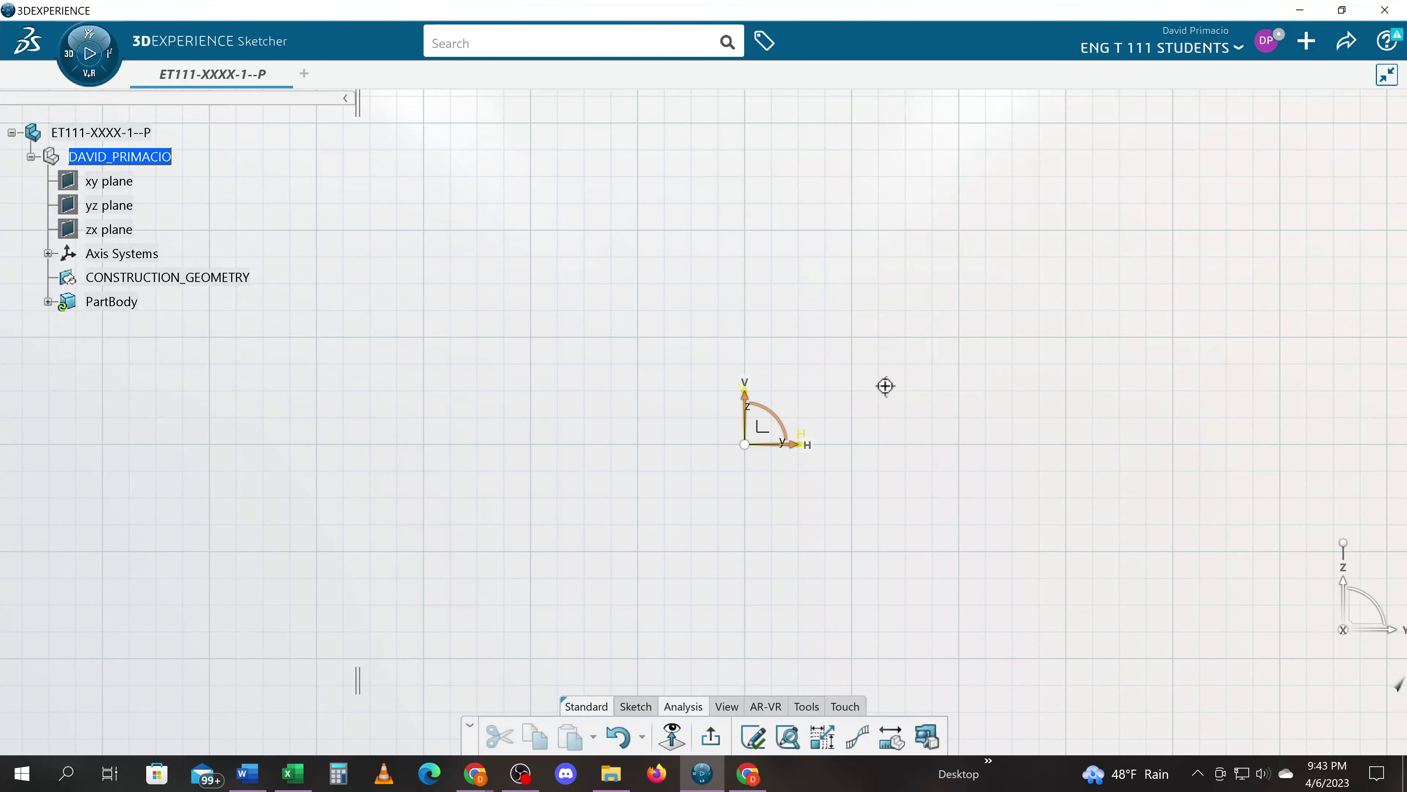
mouse_move(886, 383)
middle_down()
mouse_move(747, 484)
mouse_move(618, 547)
mouse_move(481, 575)
mouse_move(367, 575)
middle_up()
middle_click(368, 575)
mouse_move(718, 423)
middle_down()
mouse_move(522, 518)
mouse_move(359, 574)
middle_up()
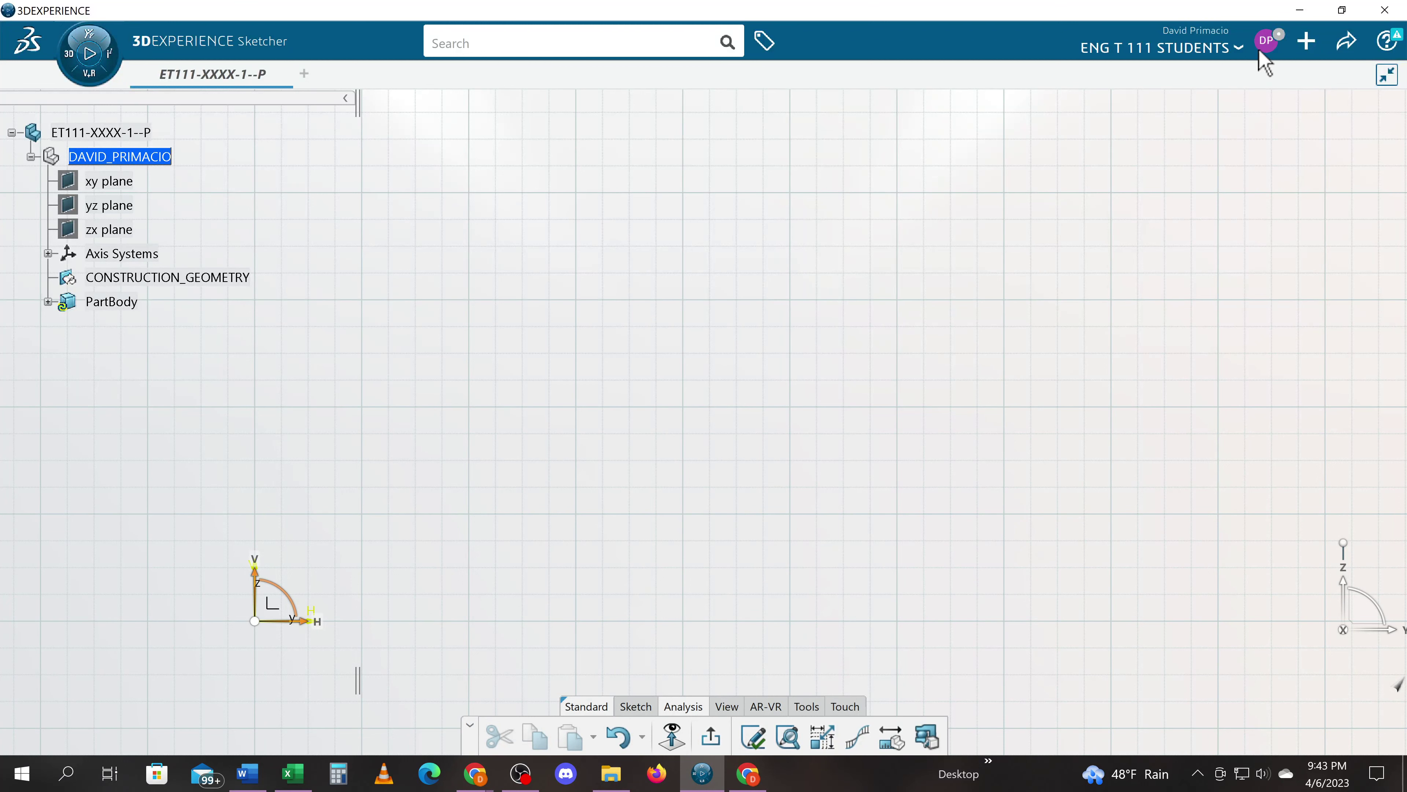
Step: Open the app preferences on the Sketcher page of 3D Modeling Core and enlarge the dialog
click(1266, 41)
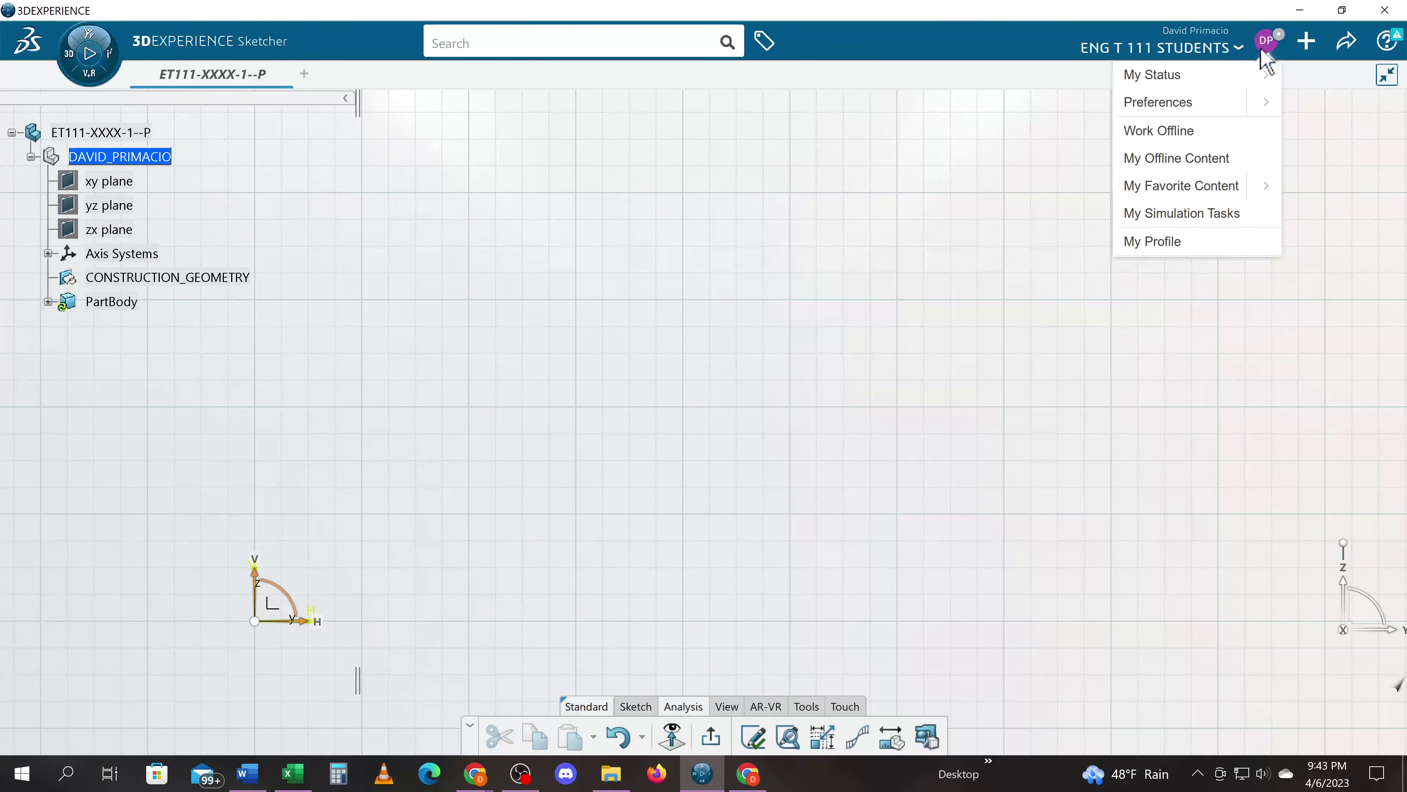
click(1057, 108)
click(1268, 42)
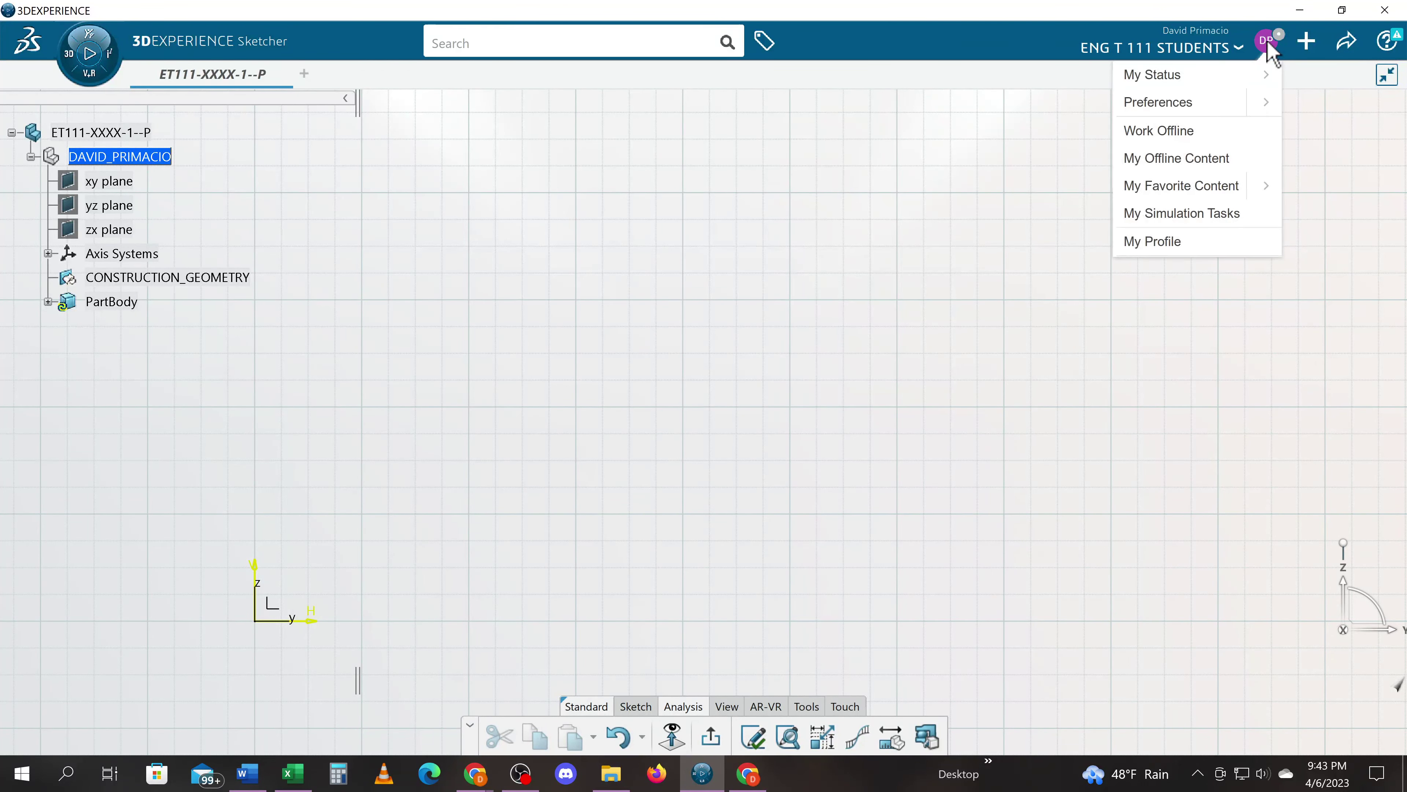
click(1171, 101)
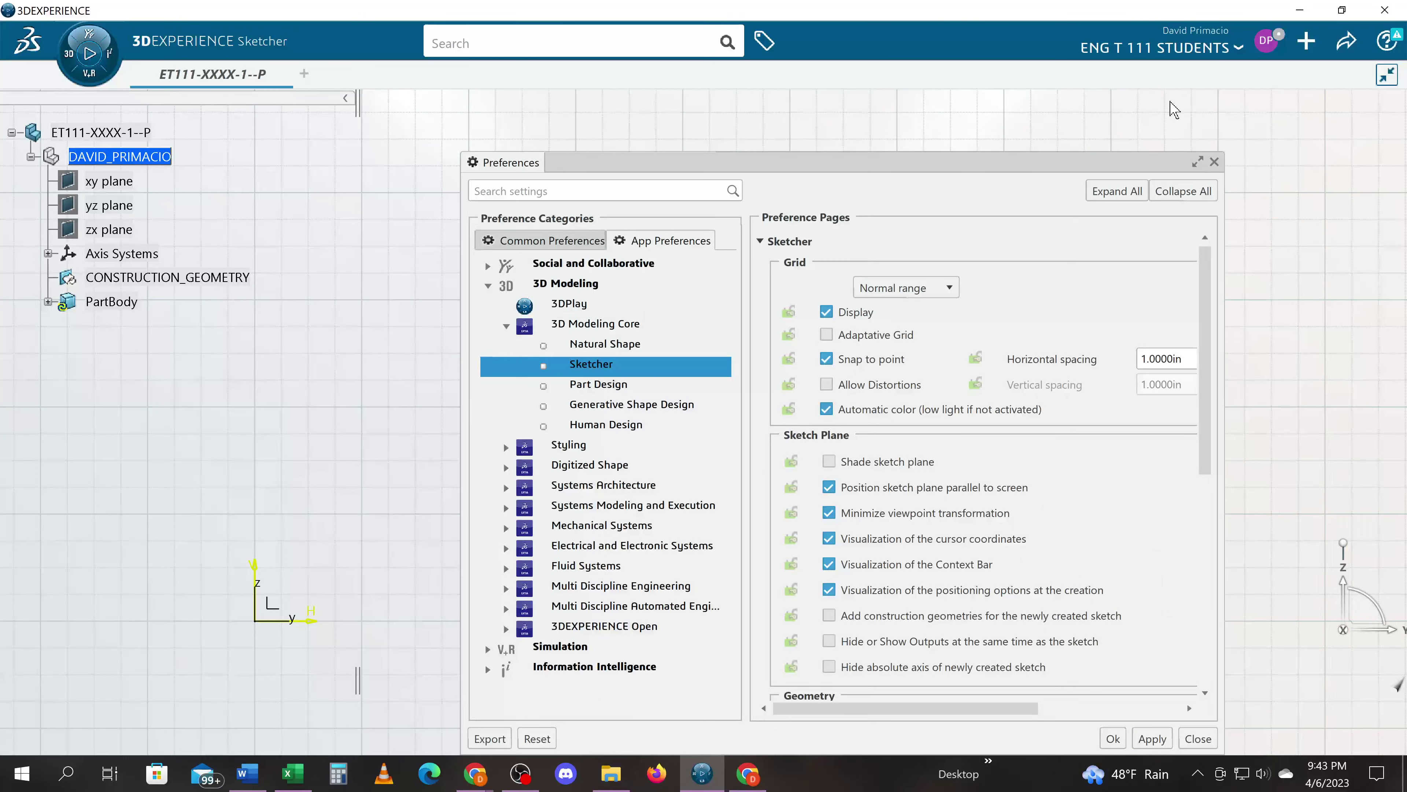
click(661, 241)
click(762, 242)
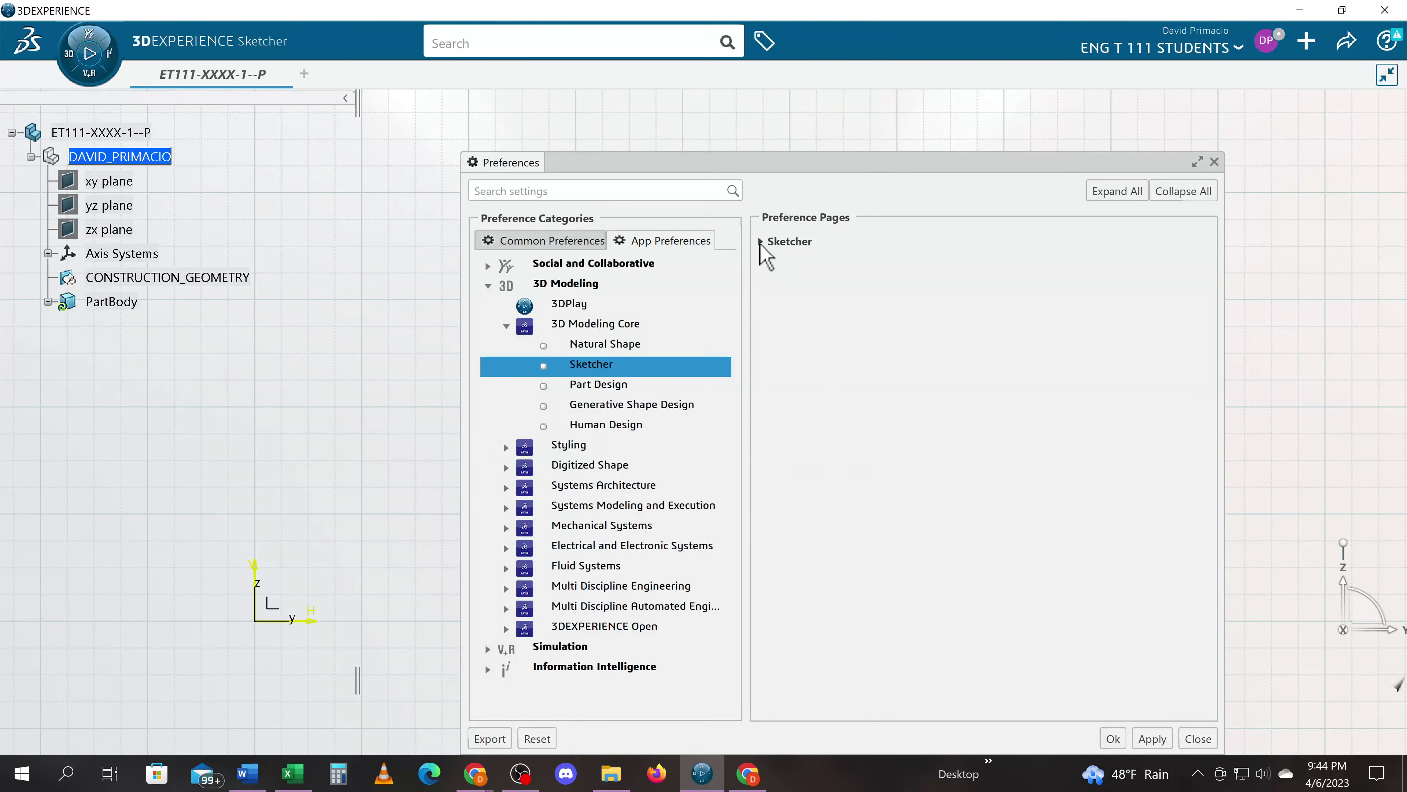
click(760, 244)
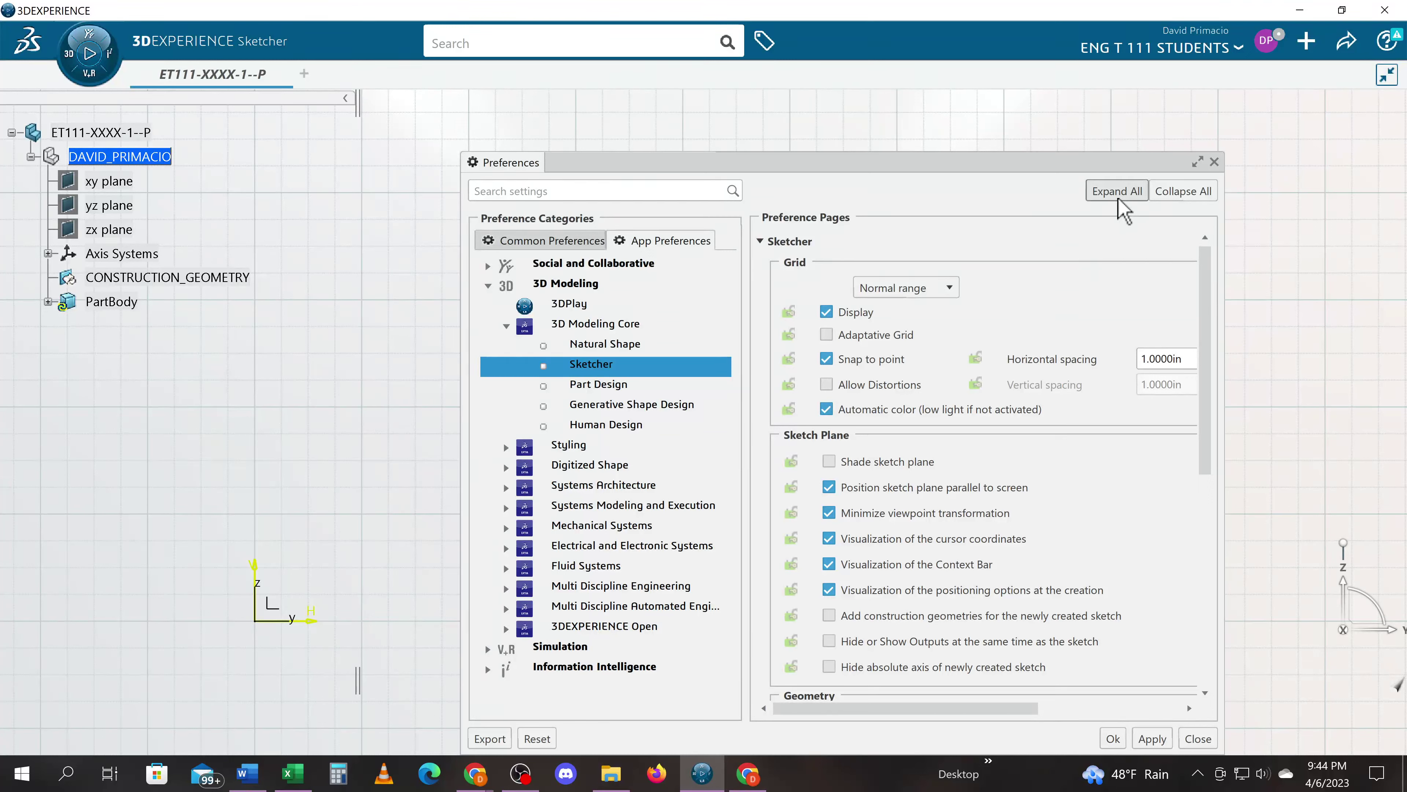
click(1197, 164)
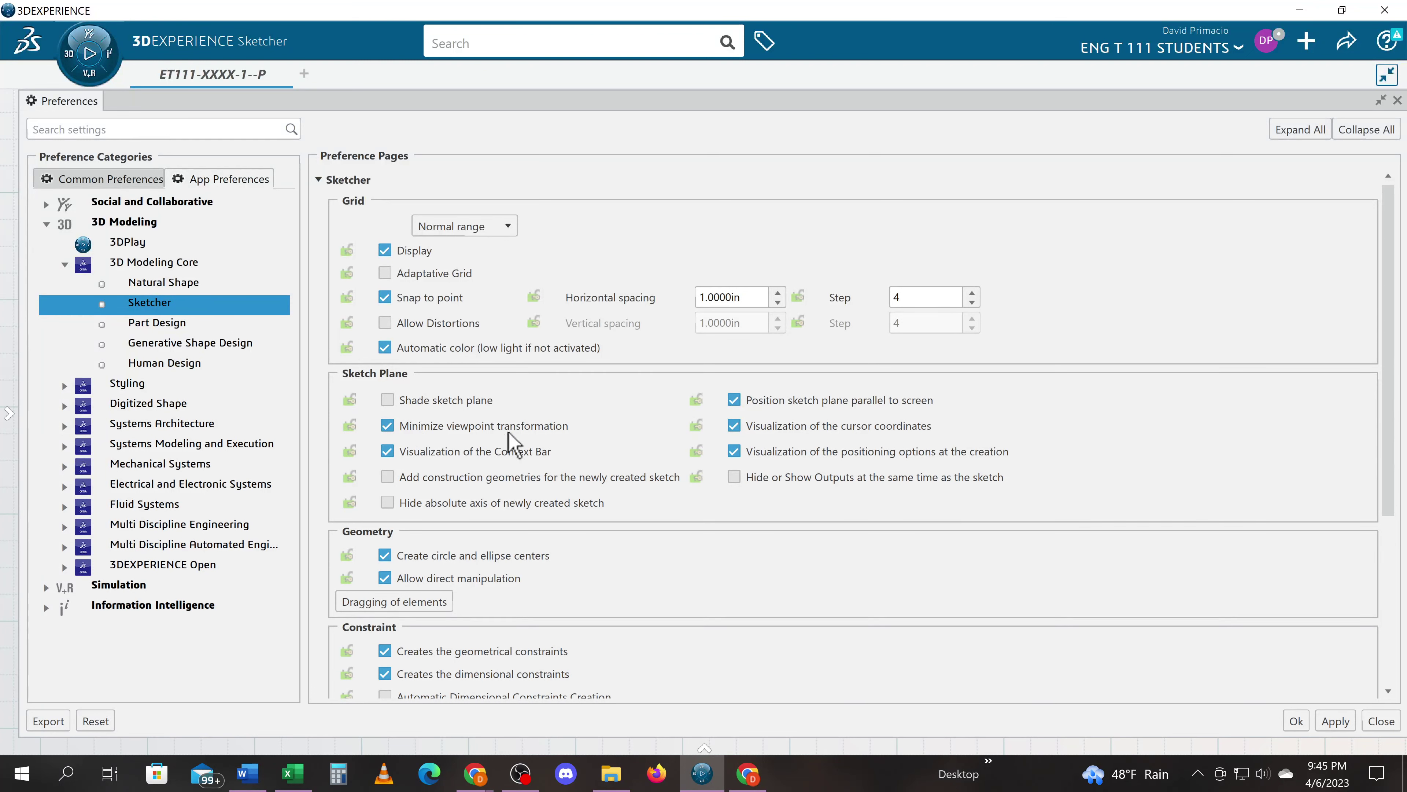
Step: Examine the Sketcher's sketch plane, geometry and constraint preferences, including the SmartPick snapping and detection options
scroll(670, 493, down, 2)
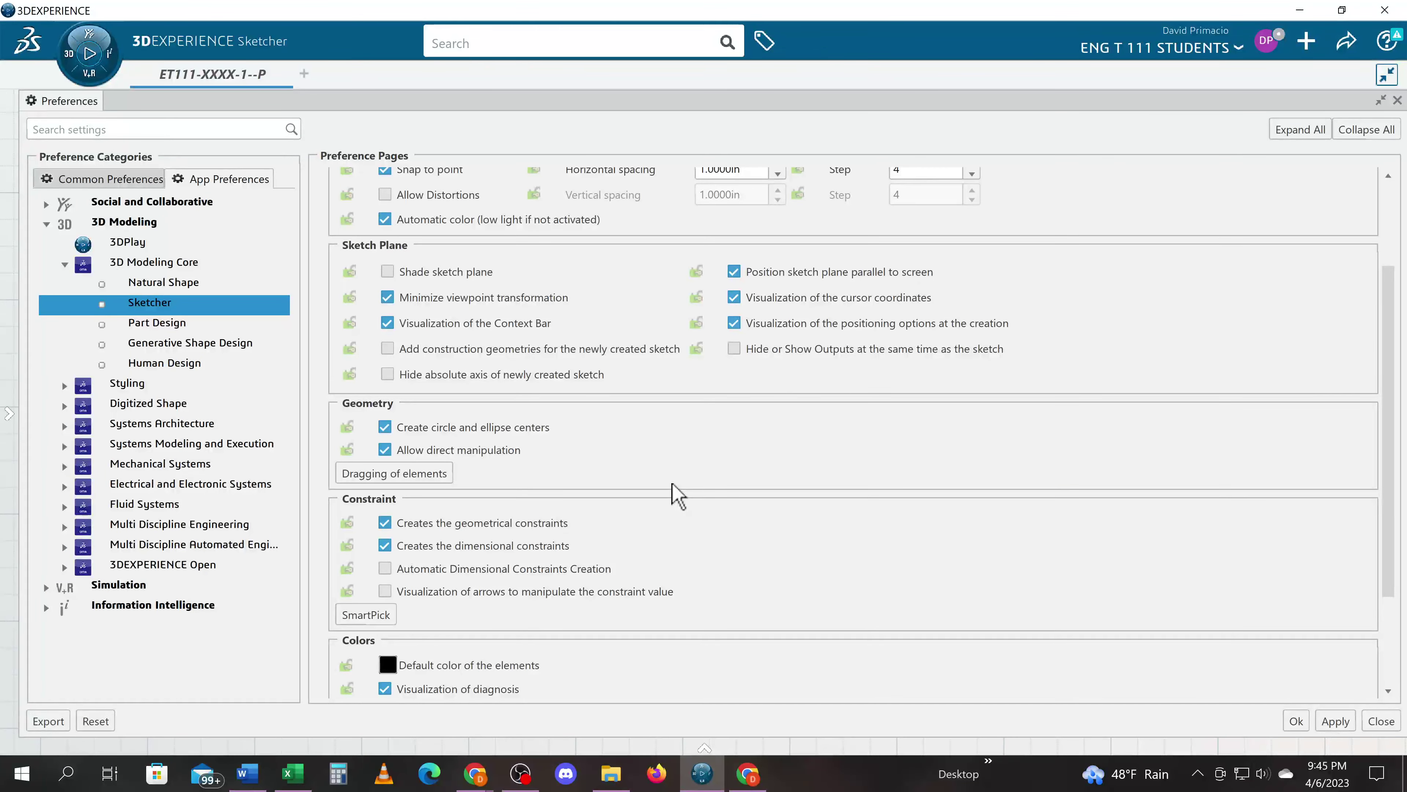
scroll(673, 494, down, 1)
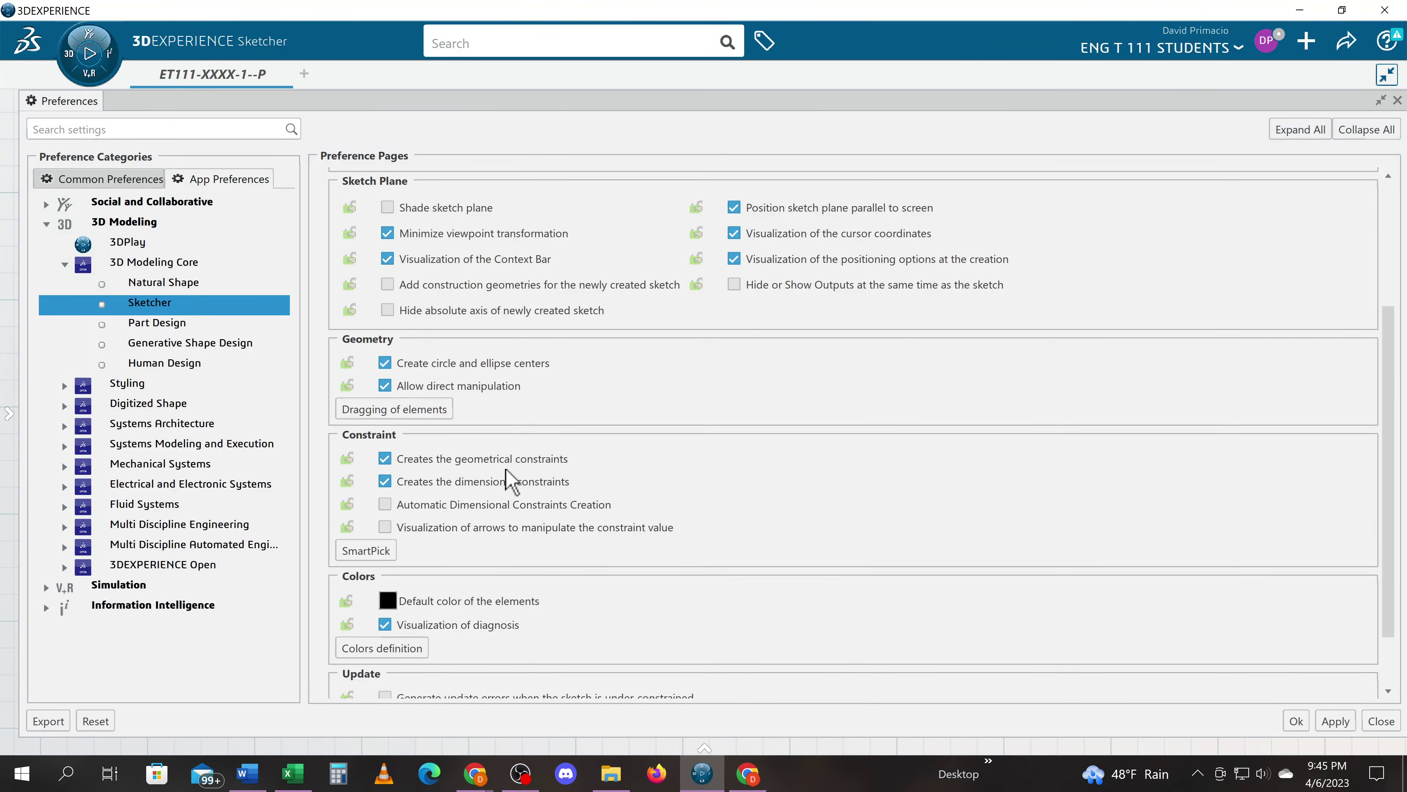
scroll(506, 502, down, 2)
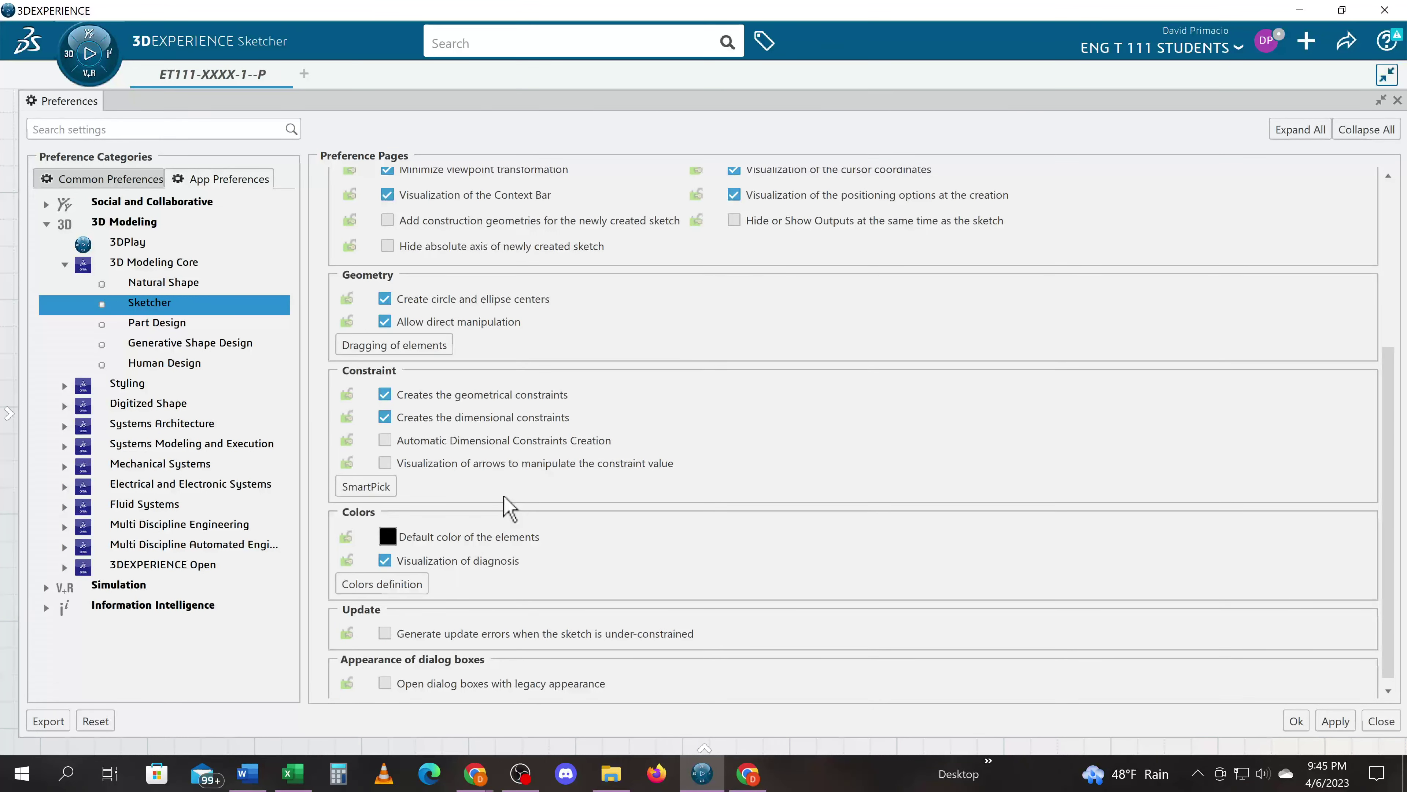
click(383, 488)
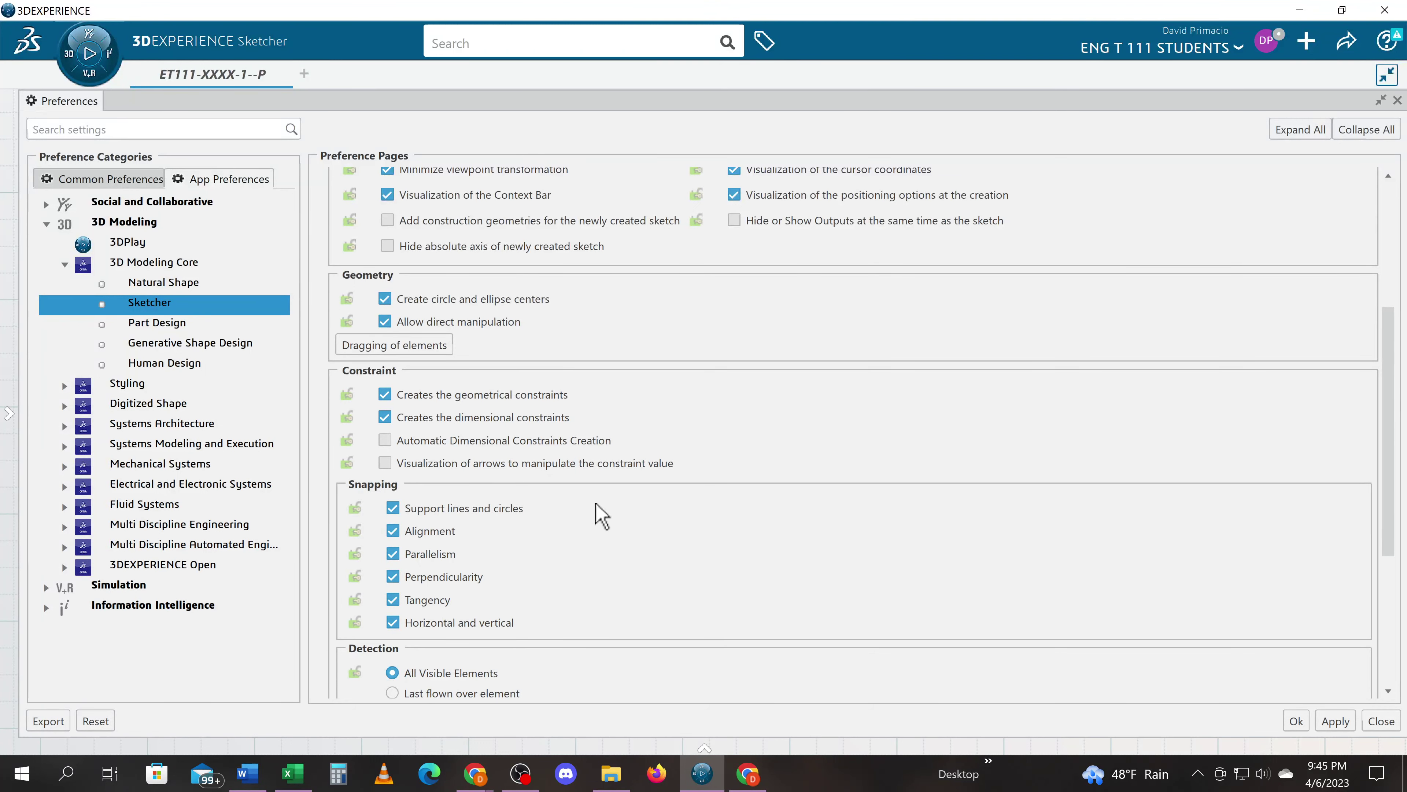
scroll(589, 506, down, 2)
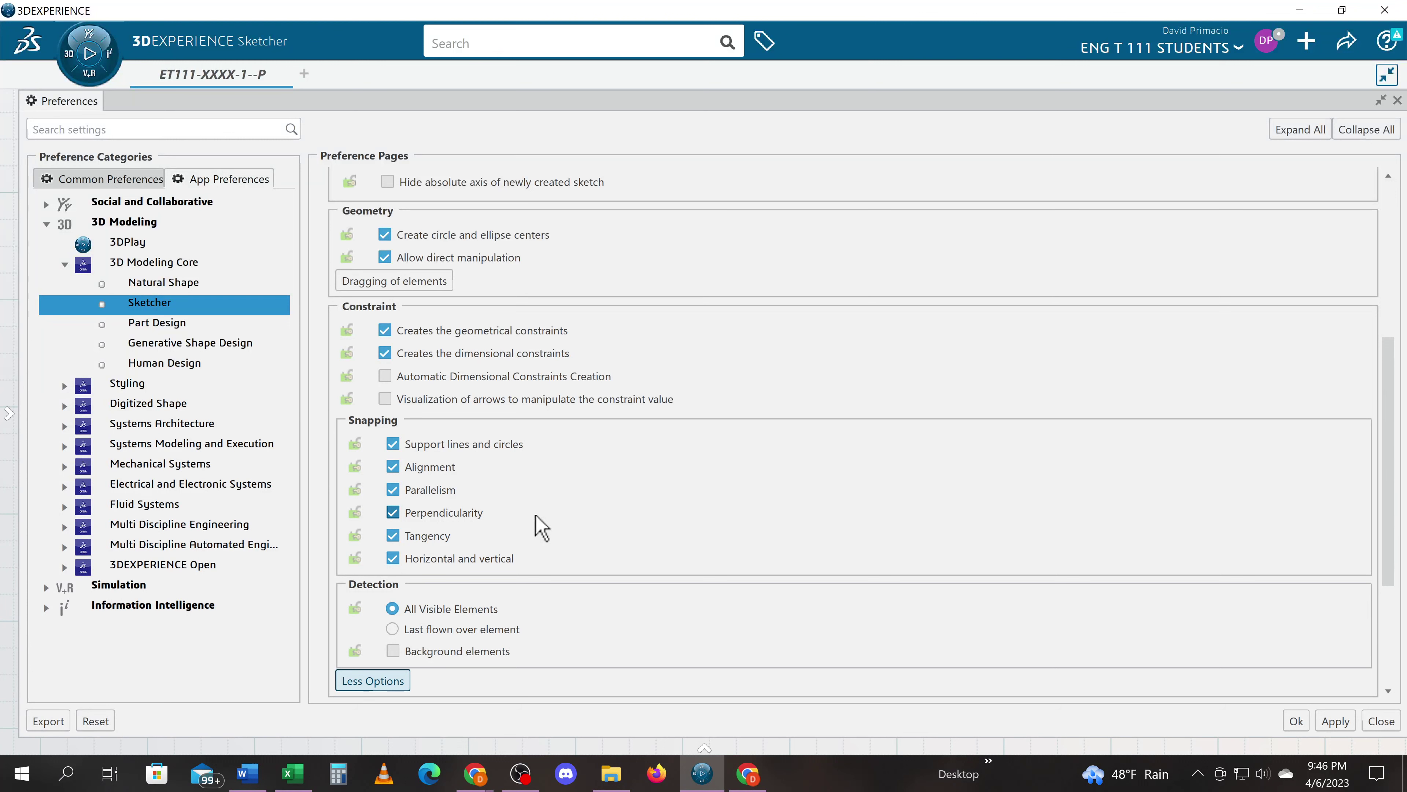
scroll(460, 615, down, 1)
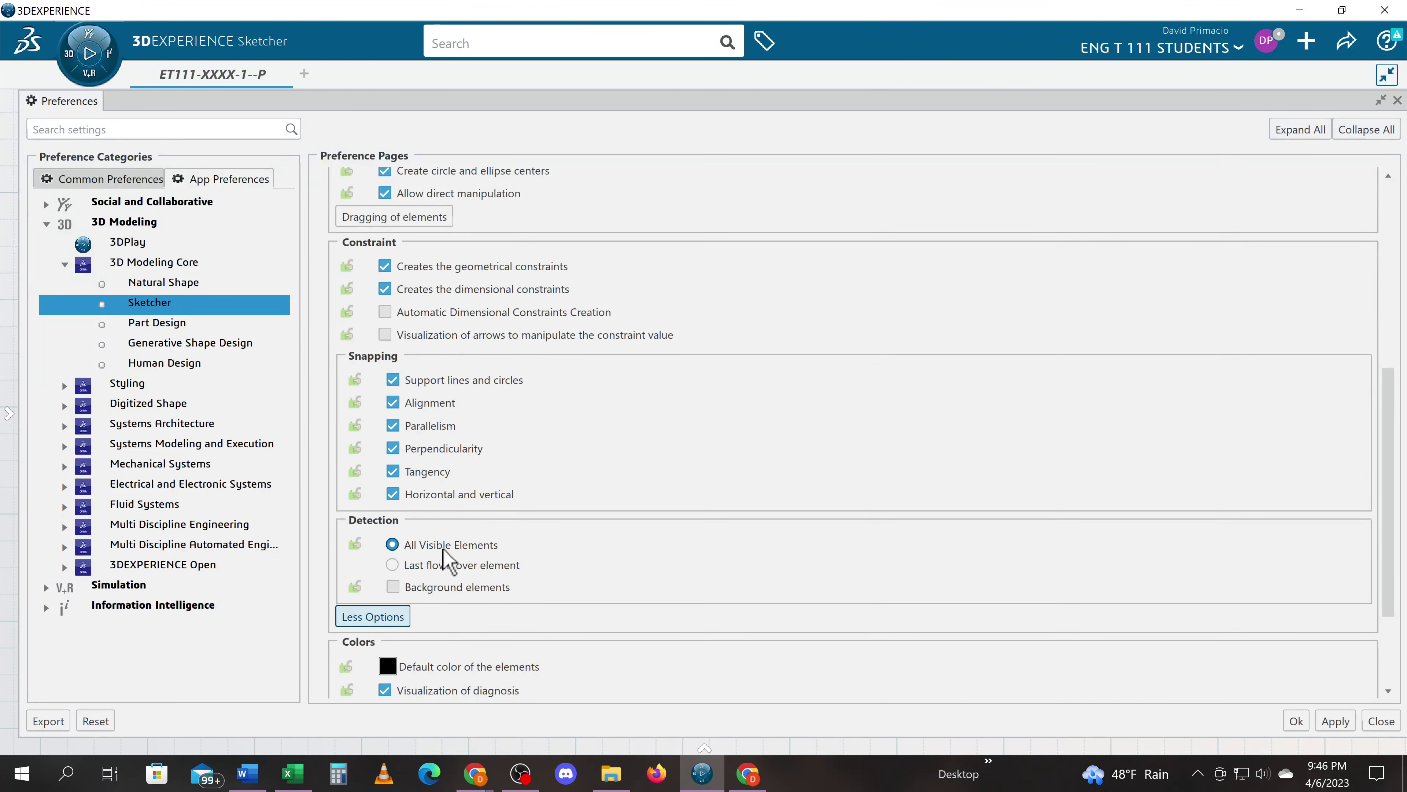
click(386, 617)
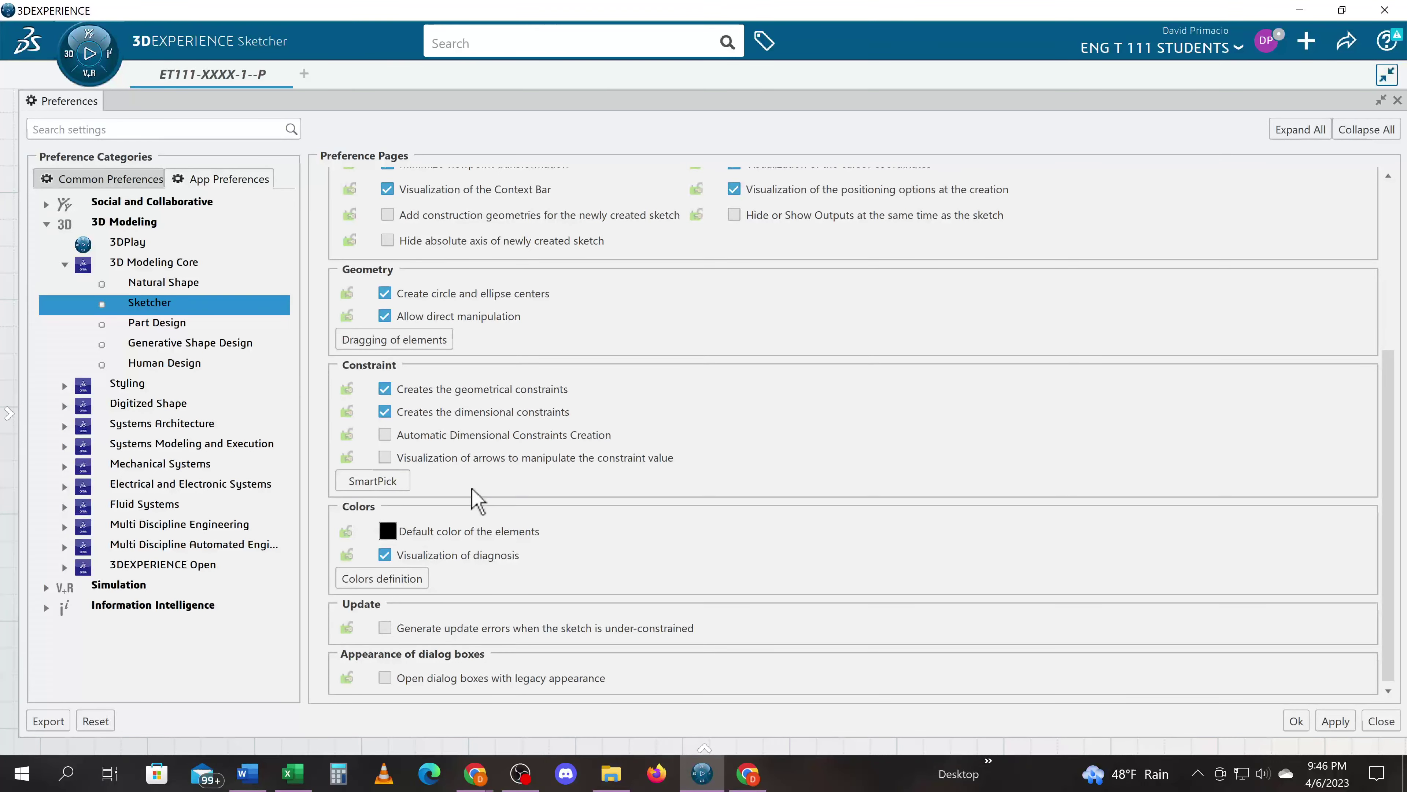
Step: Enable visualization of arrows to manipulate the constraint value, review the sketch color definitions, and close the preferences
click(385, 458)
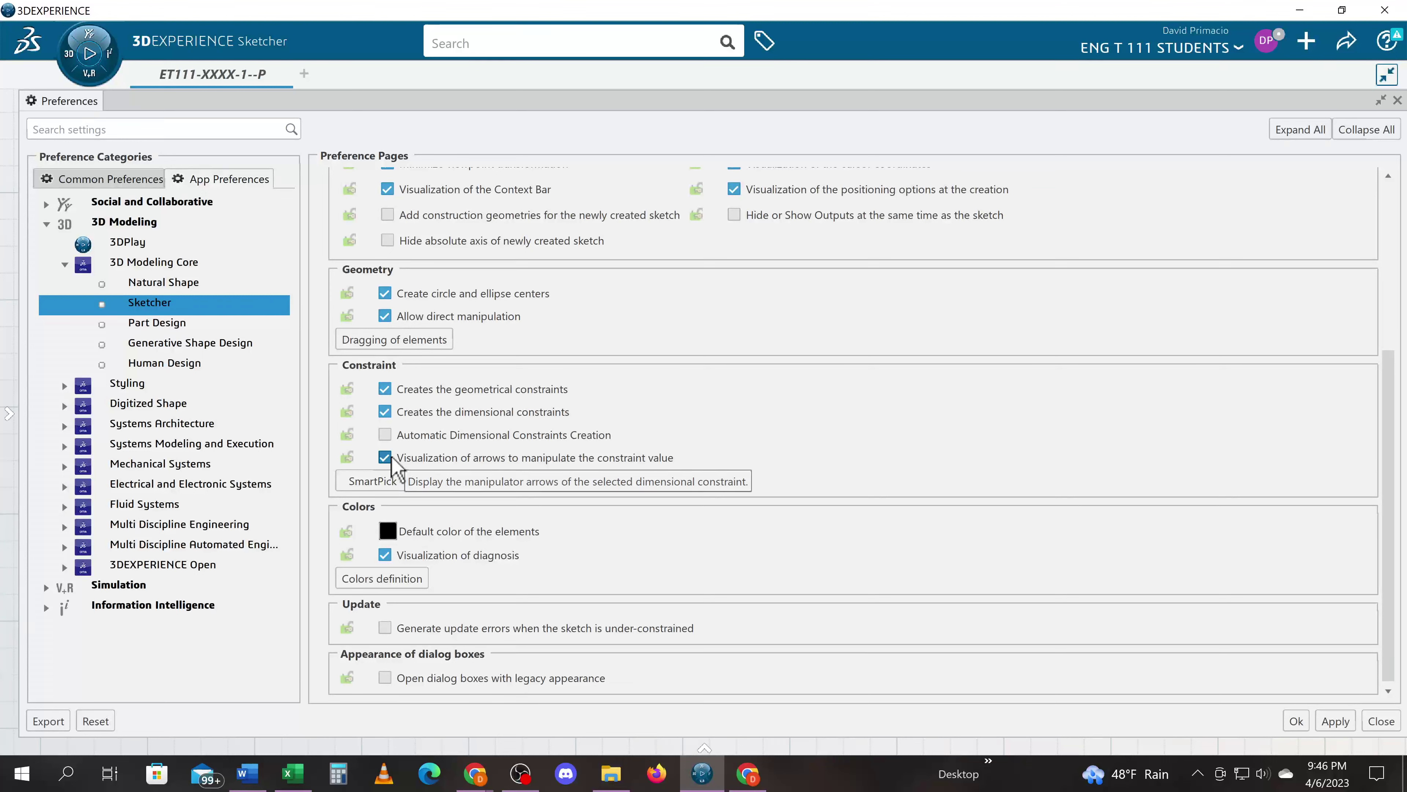
click(383, 582)
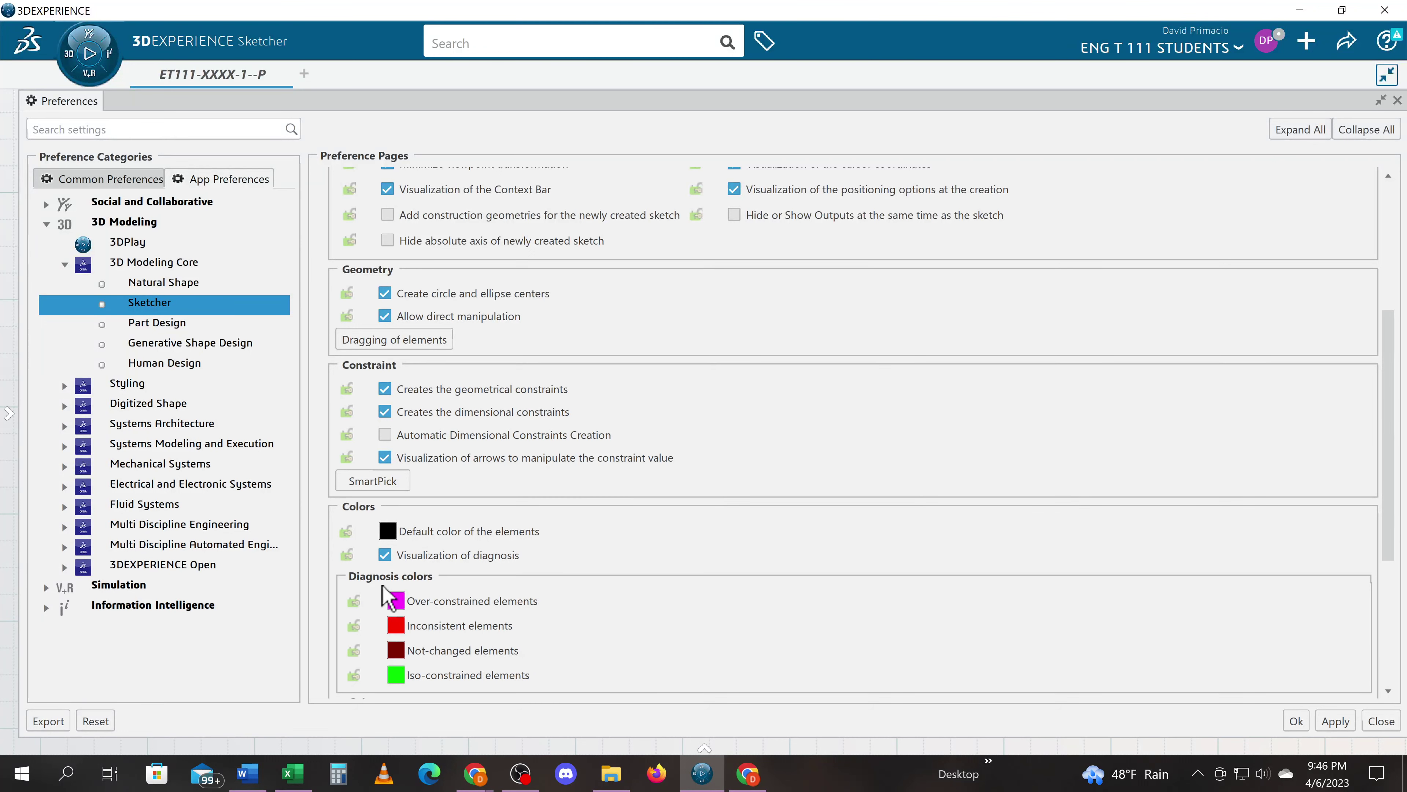
drag(1391, 555, 1392, 623)
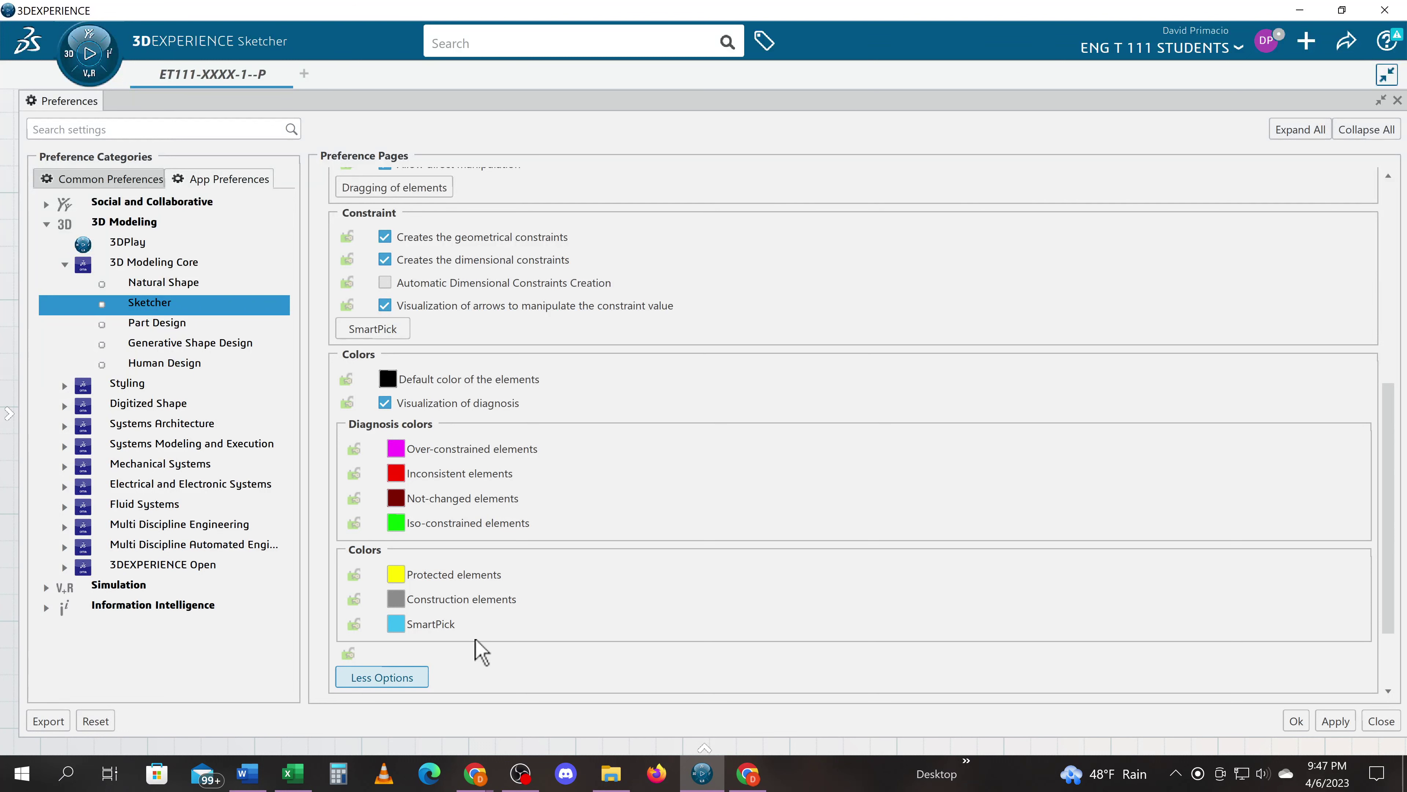
click(371, 681)
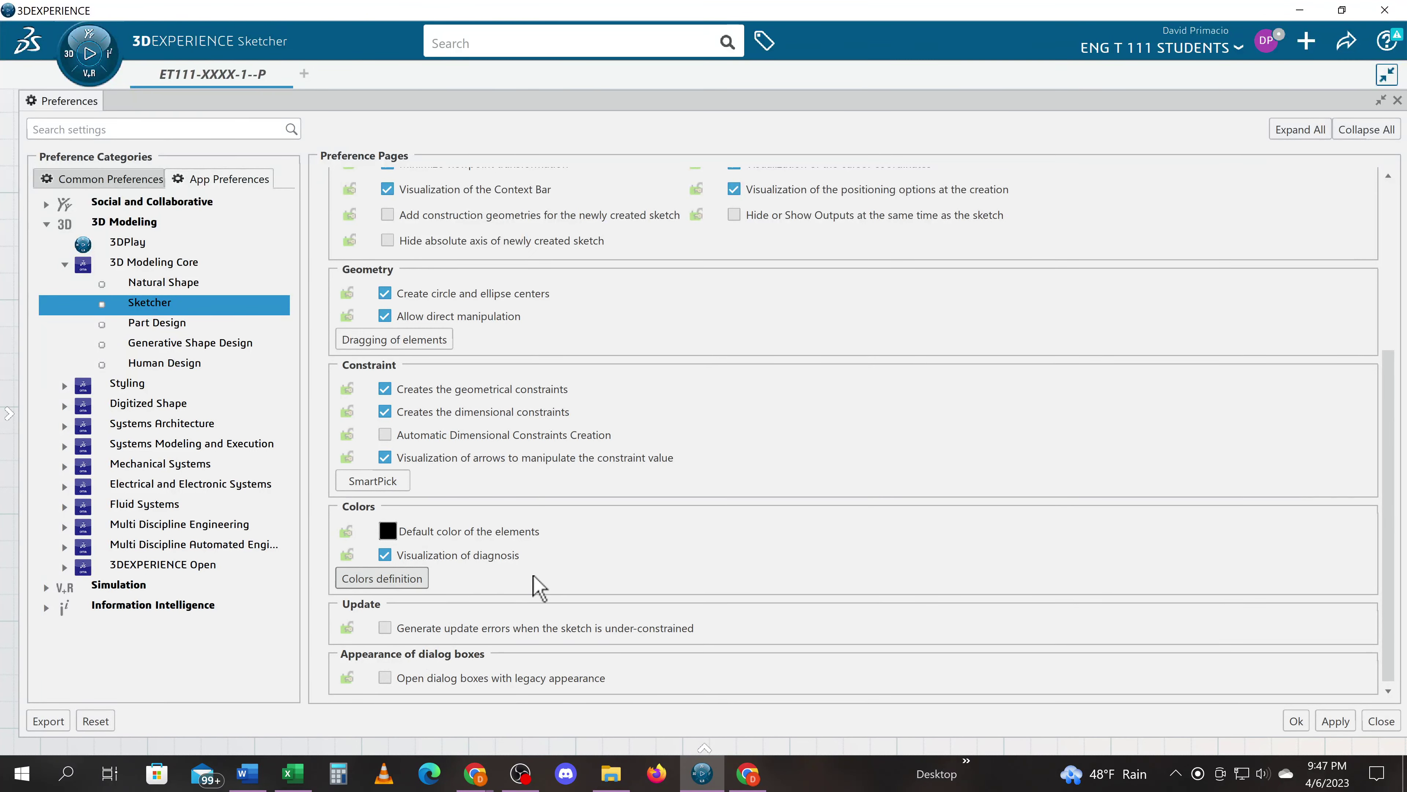
click(1397, 102)
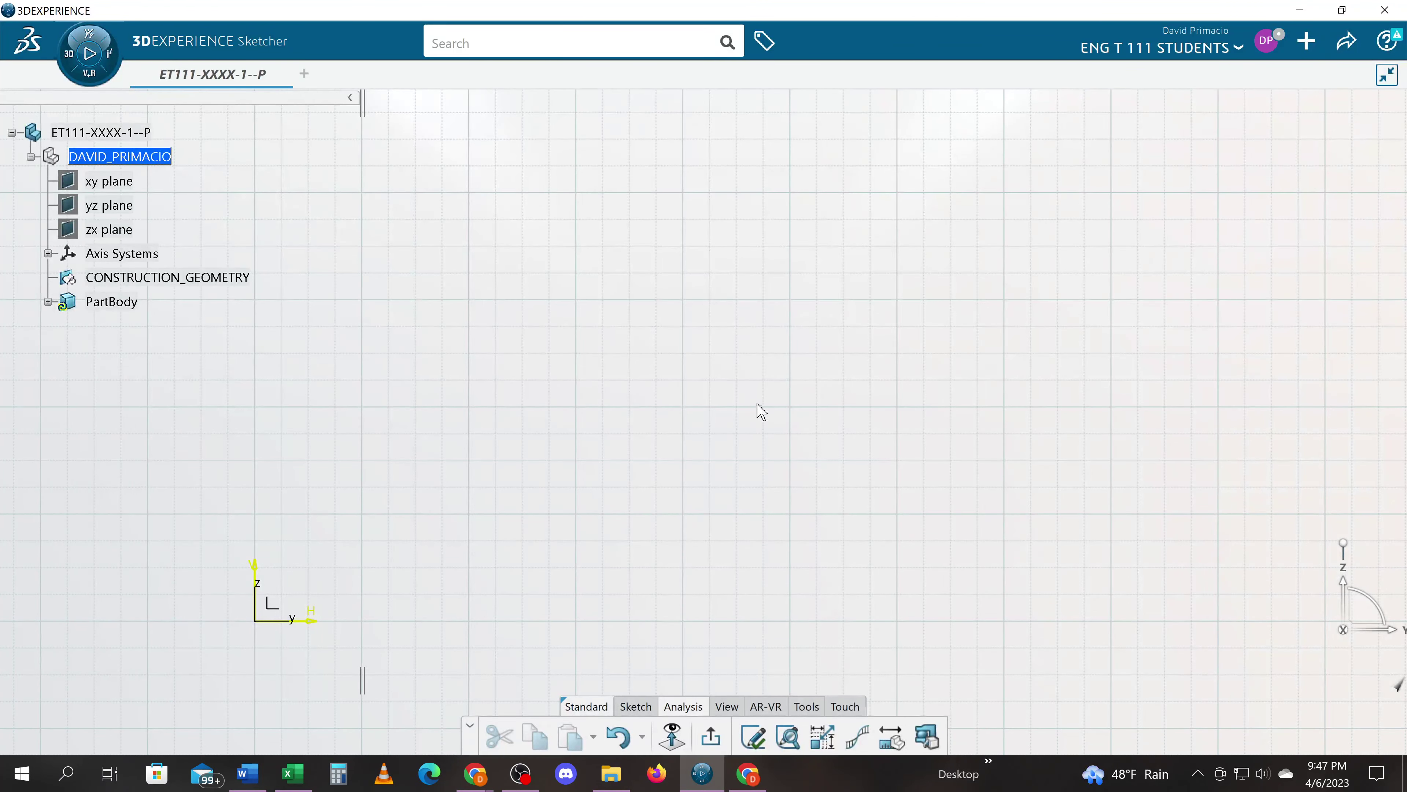
Step: Switch to the assignment page in Chrome, review its enlarged outline of modeling tasks, and return to 3DEXPERIENCE
mouse_move(801, 374)
middle_down()
mouse_move(773, 387)
mouse_move(921, 277)
mouse_move(986, 249)
mouse_move(836, 320)
mouse_move(744, 396)
mouse_move(783, 389)
middle_up()
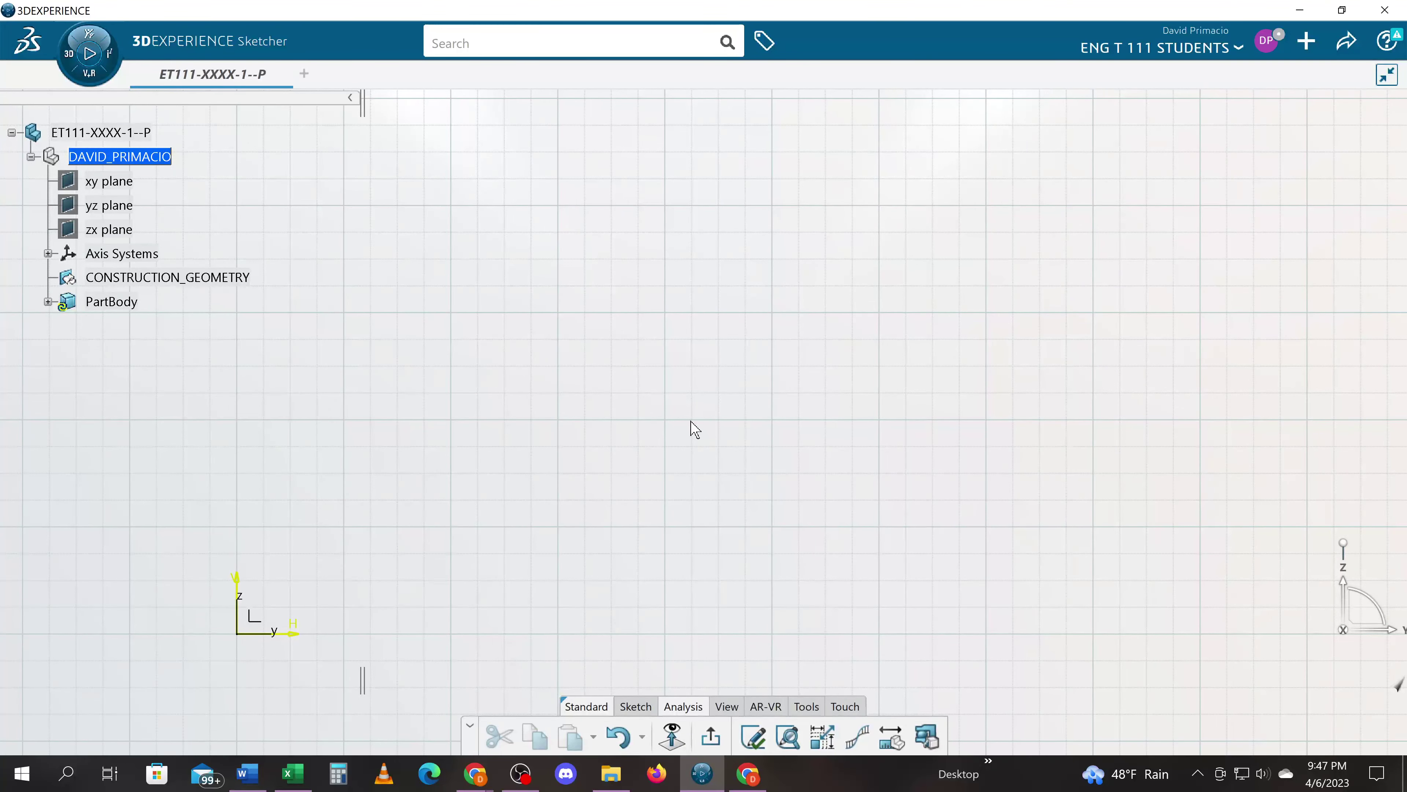
click(475, 774)
scroll(395, 446, down, 3)
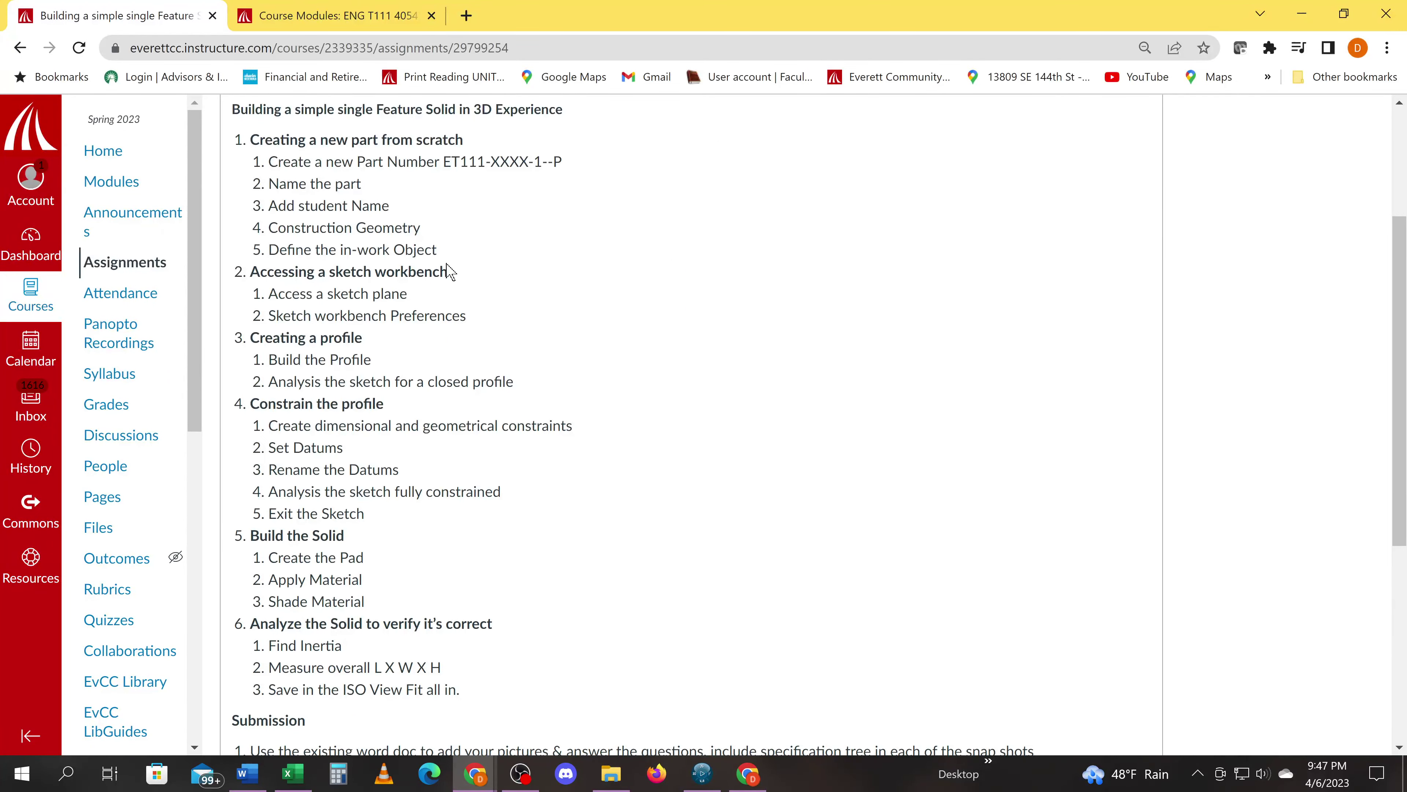
scroll(450, 272, up, 1)
ctrl+scroll(450, 271, up, 2)
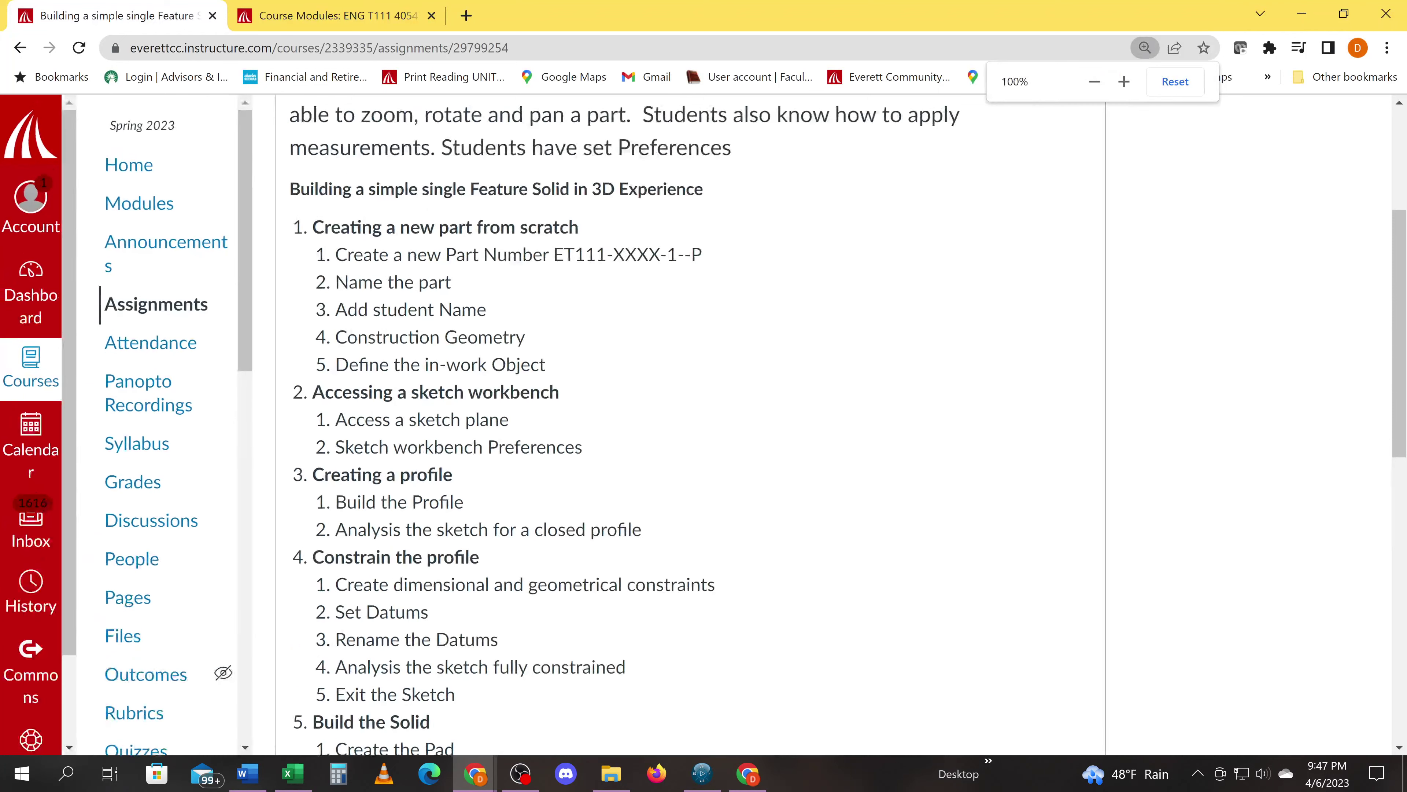
scroll(464, 365, down, 3)
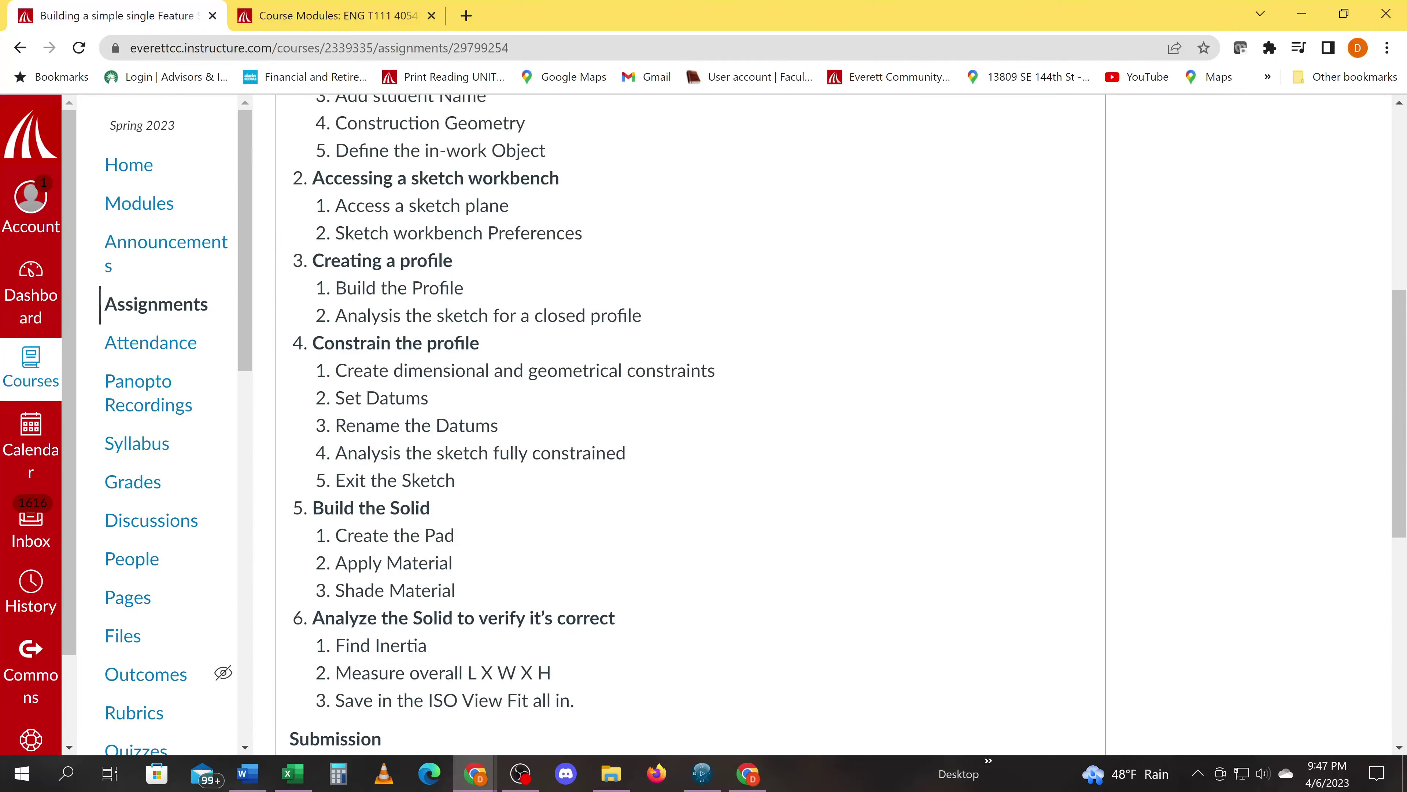
key(alt+Tab)
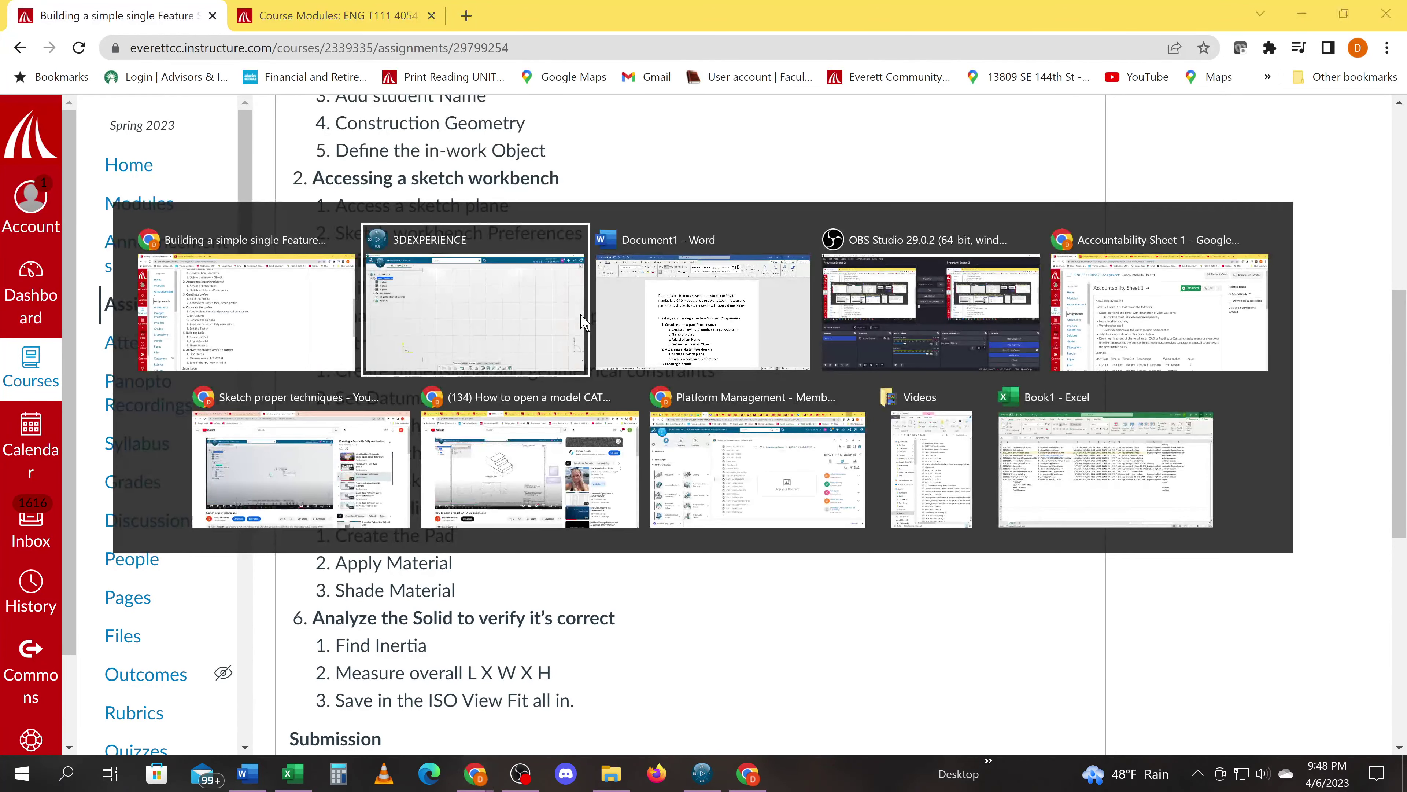